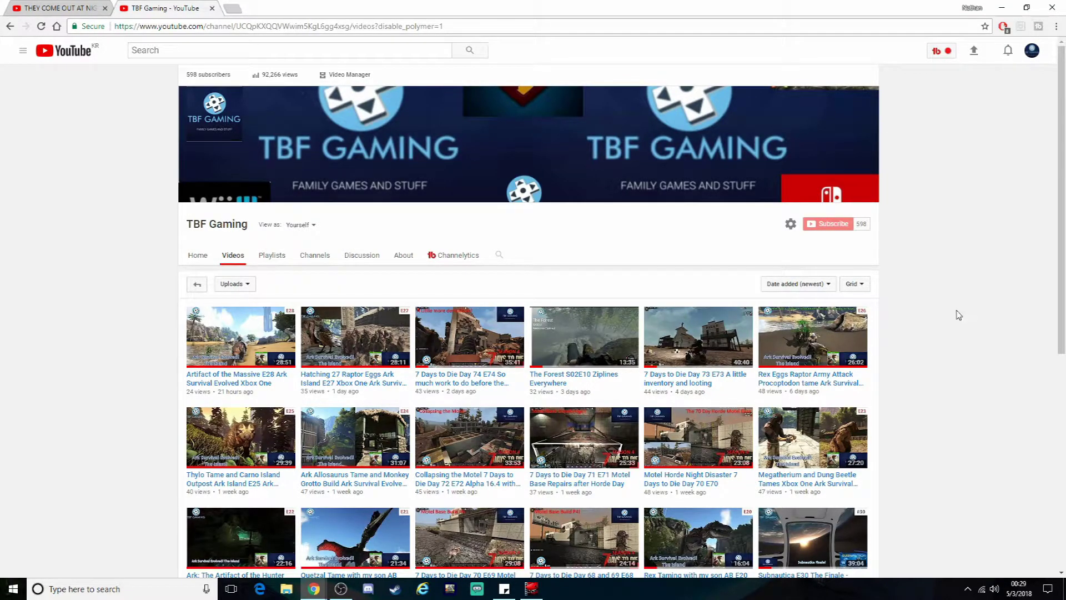
# - Scroll the slide list to reach slide 29 with the gorilla E05 thumbnail
pyautogui.scroll(-1, 957, 315)
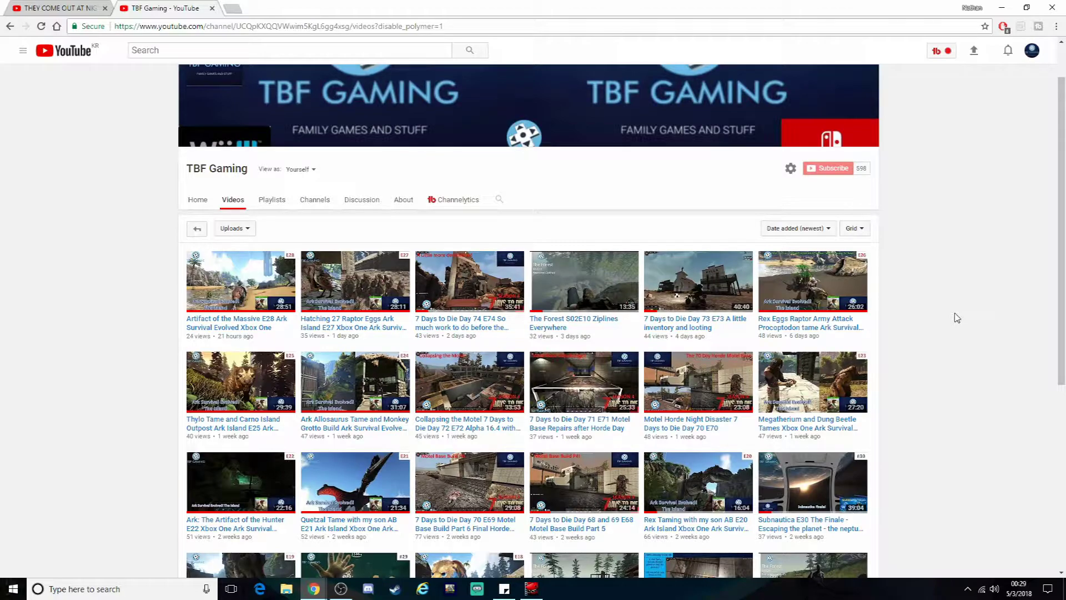
pyautogui.scroll(-2, 956, 318)
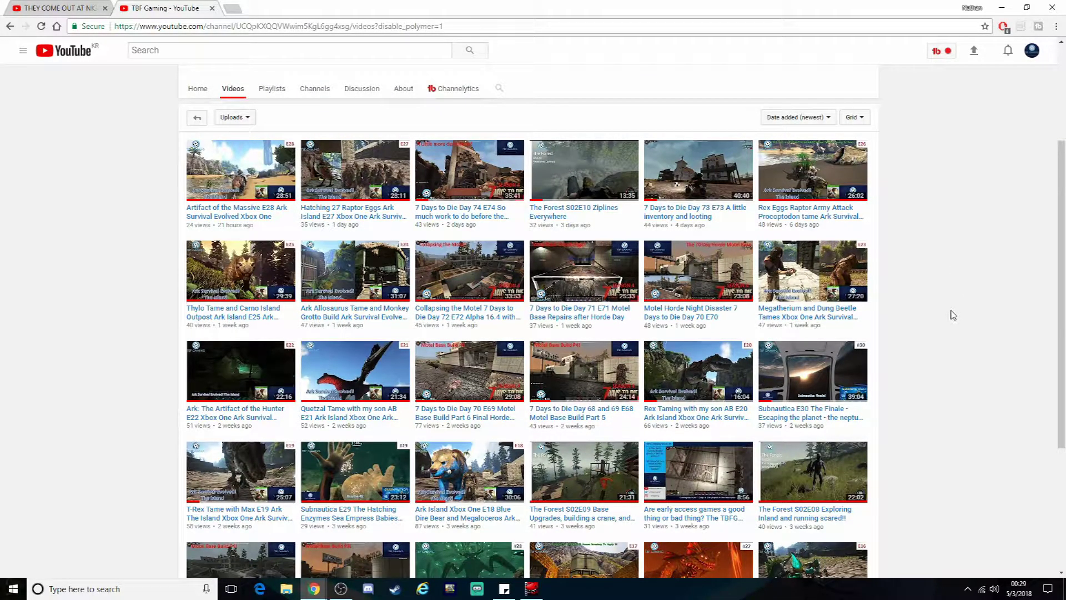
pyautogui.scroll(-3, 953, 314)
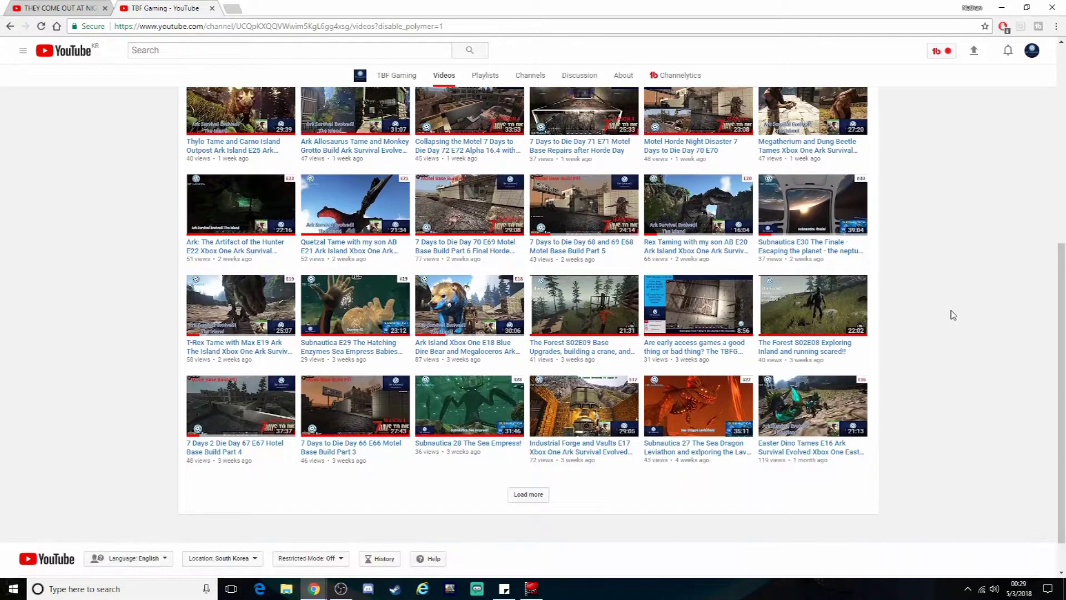
pyautogui.scroll(1, 953, 315)
pyautogui.scroll(1, 952, 315)
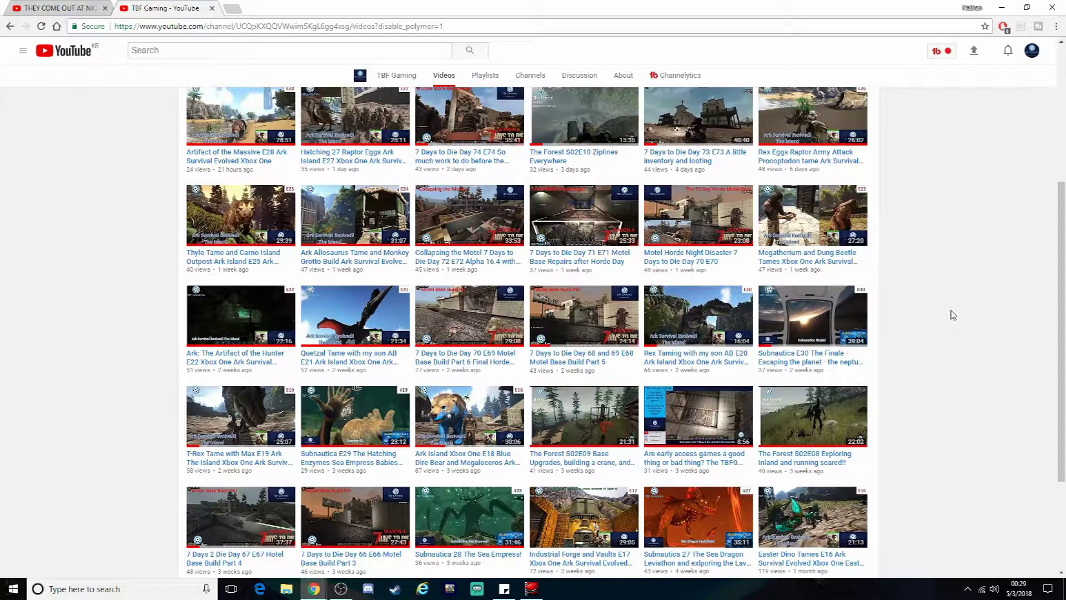
pyautogui.scroll(1, 953, 315)
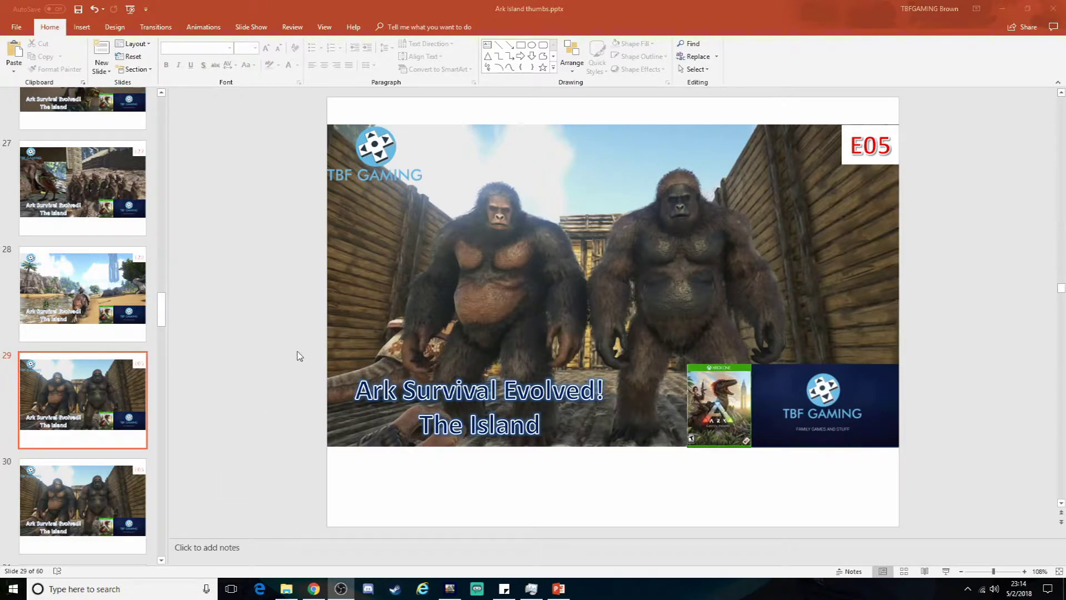
# - Paste the crocodile screenshot onto slide 29 and move it up to the thumbnail's top edge
pyautogui.click(286, 329)
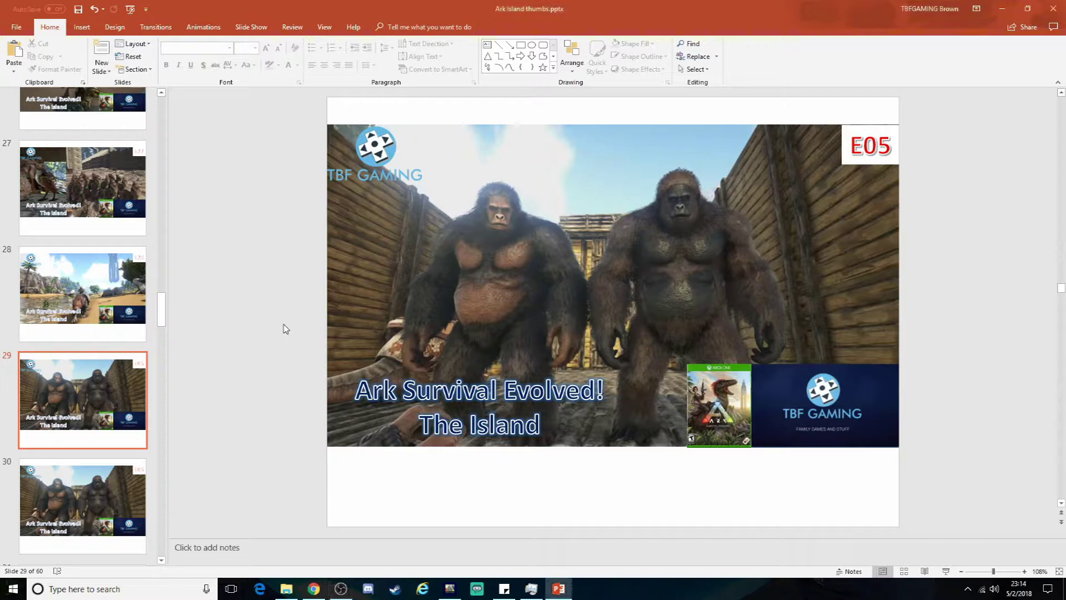
pyautogui.hotkey('ctrl', 'v')
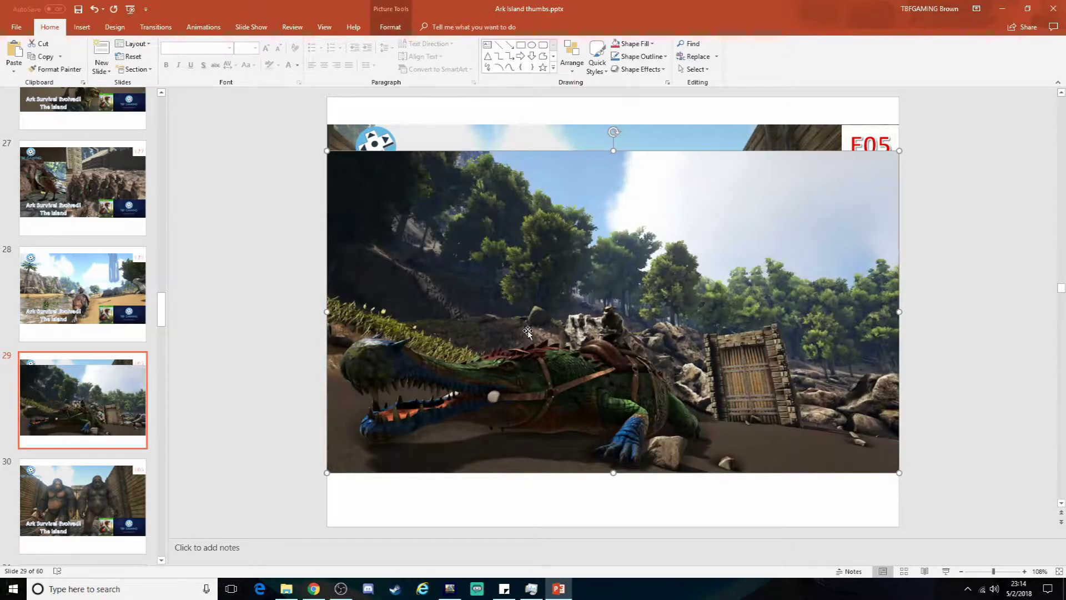
pyautogui.moveTo(530, 331); pyautogui.dragTo(530, 304)
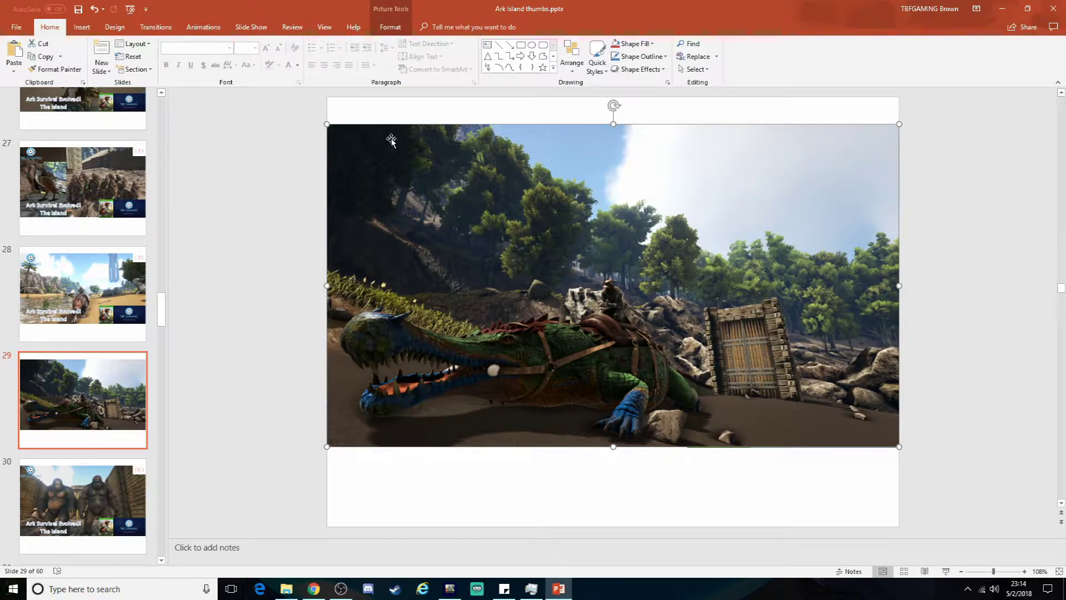
# - Browse the Screenshots folder in Insert Pictures, then cancel without inserting anything
pyautogui.click(83, 28)
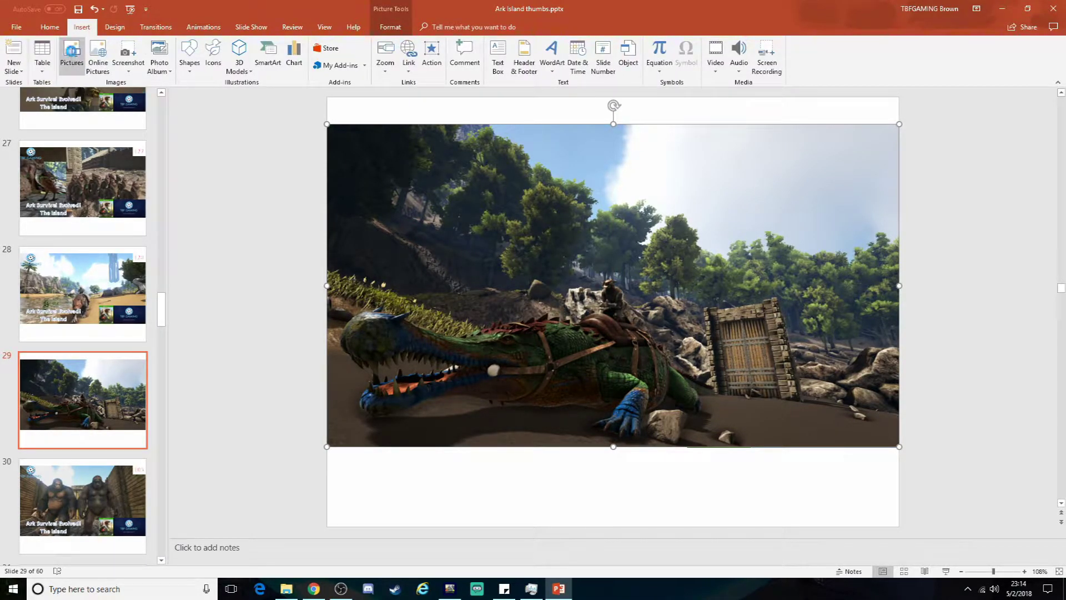
pyautogui.click(71, 53)
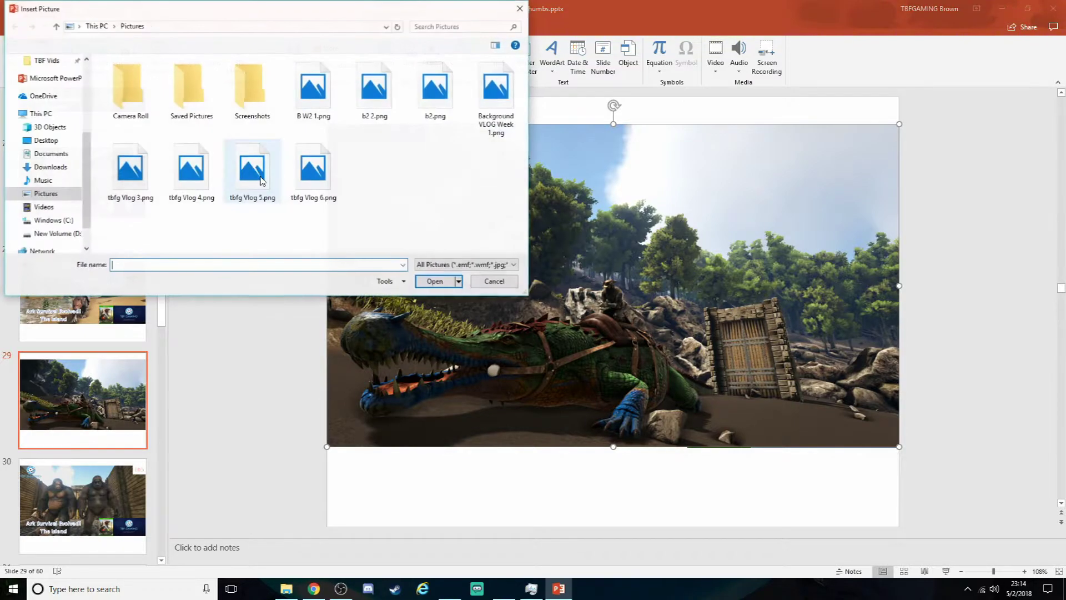
pyautogui.doubleClick(252, 89)
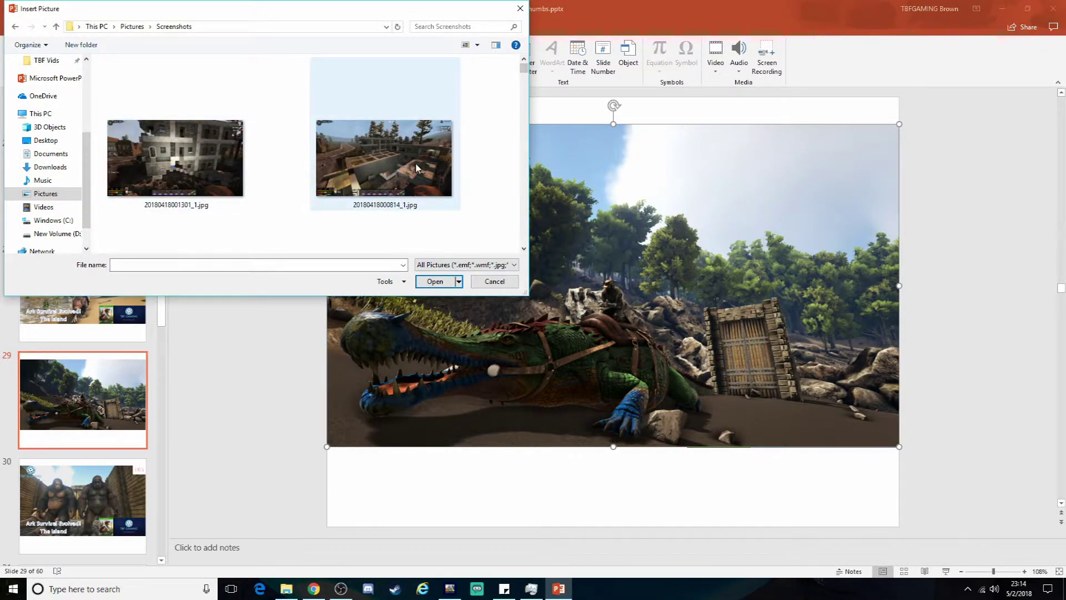
pyautogui.scroll(-3, 411, 197)
pyautogui.scroll(-5, 411, 192)
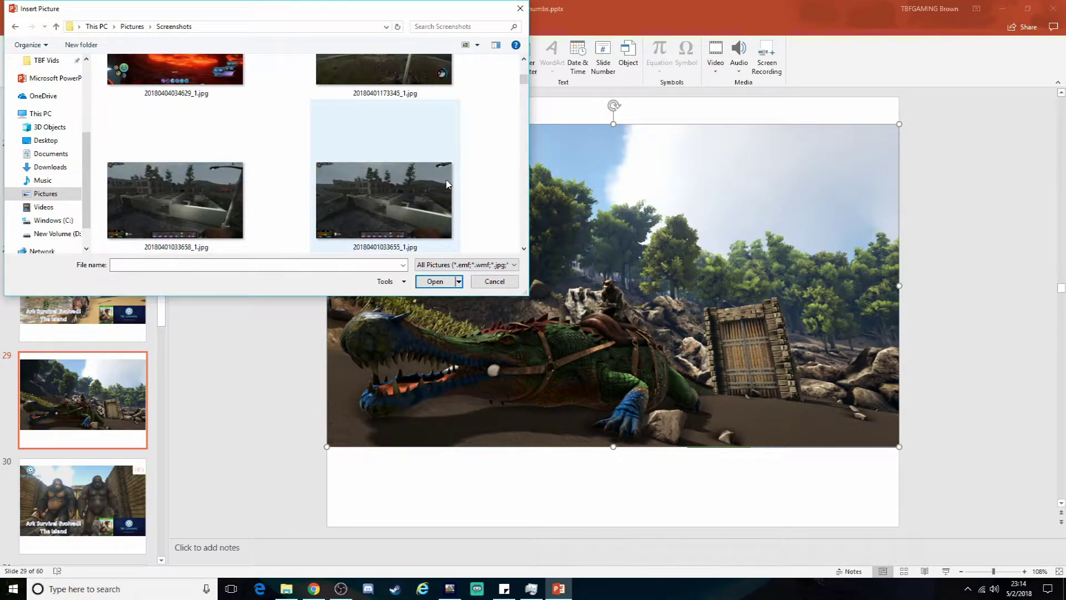
pyautogui.click(502, 282)
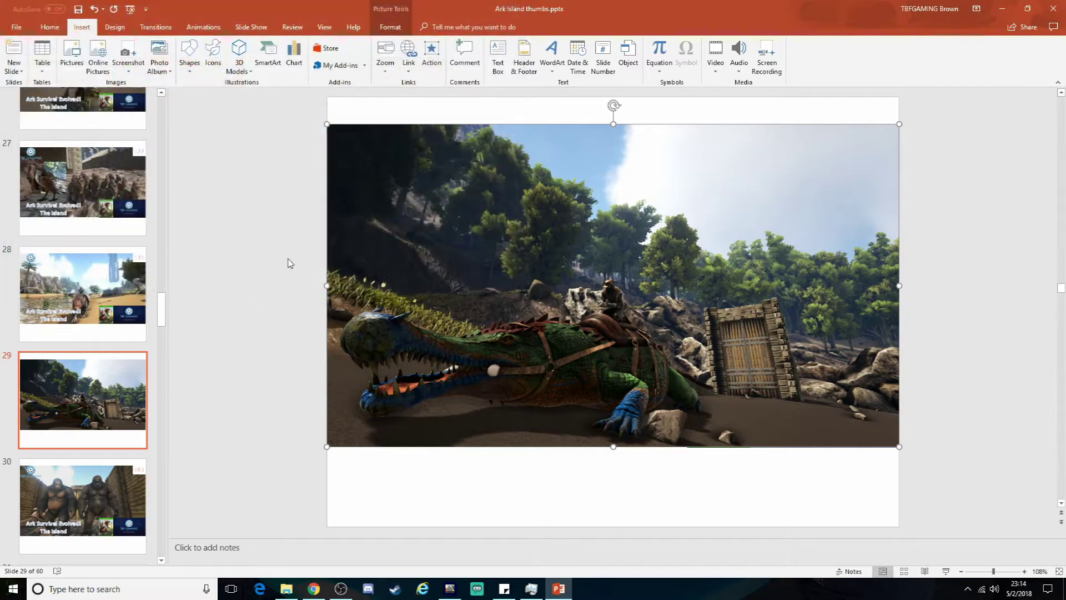
# - Send the crocodile screenshot to back and ungroup the thumbnail's objects
pyautogui.rightClick(591, 244)
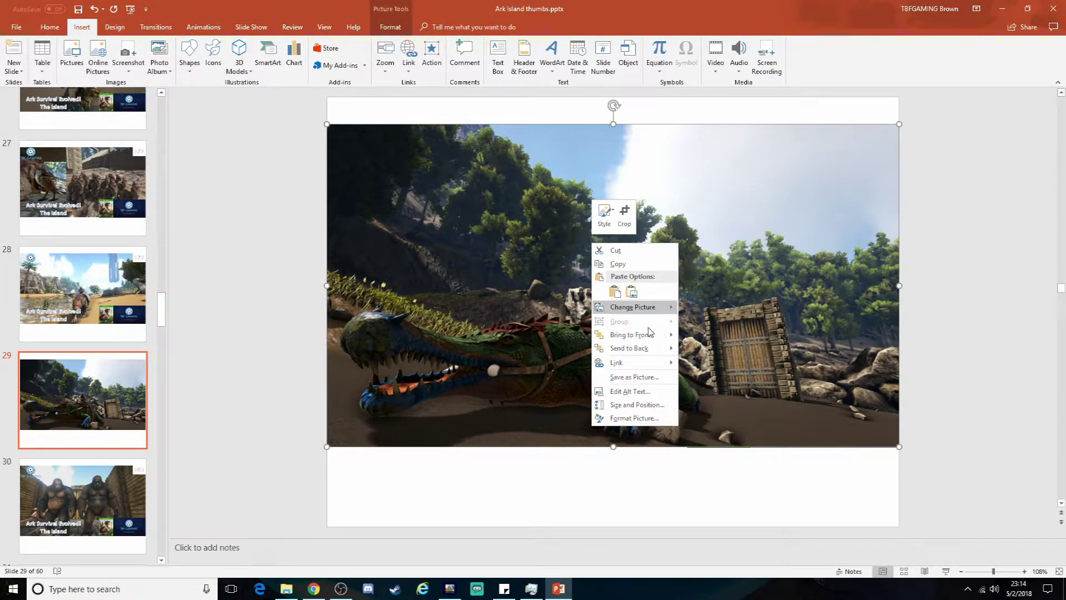
pyautogui.click(633, 348)
pyautogui.hotkey('ctrl', 'a')
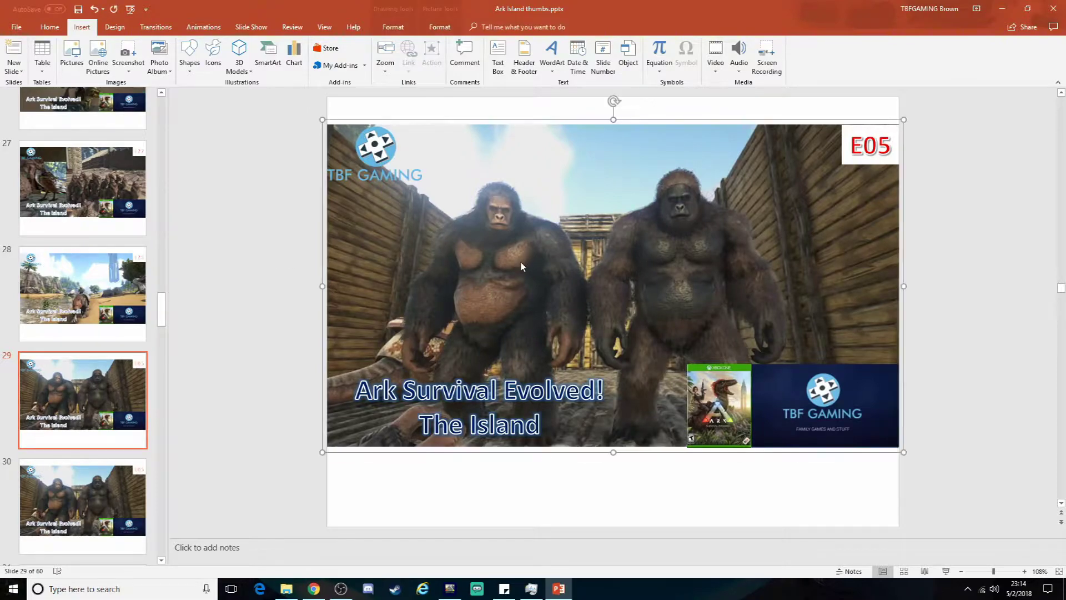
pyautogui.rightClick(522, 261)
pyautogui.moveTo(565, 330)
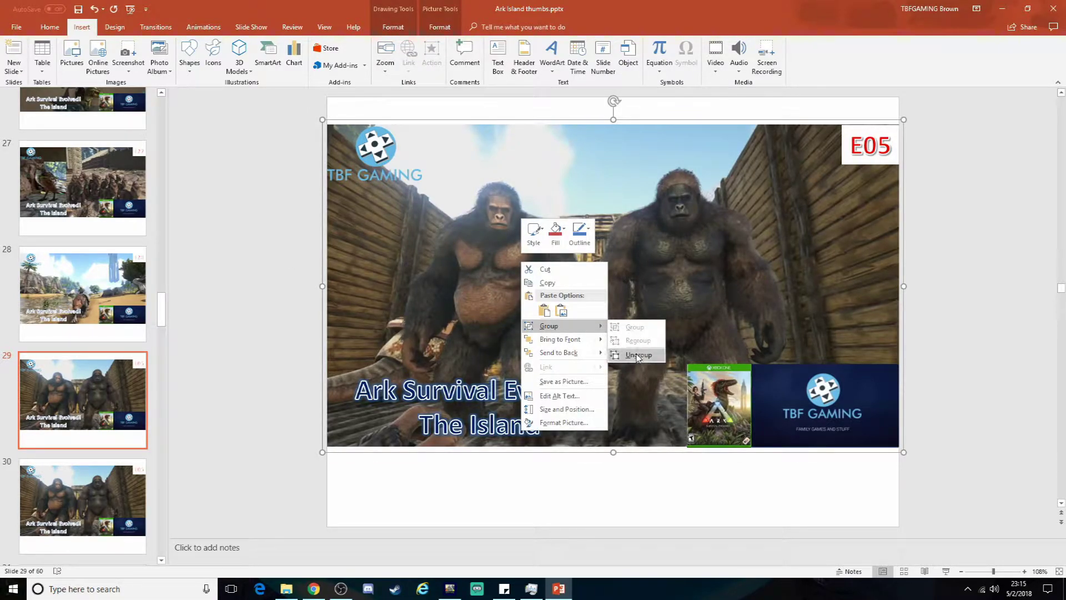
pyautogui.click(633, 354)
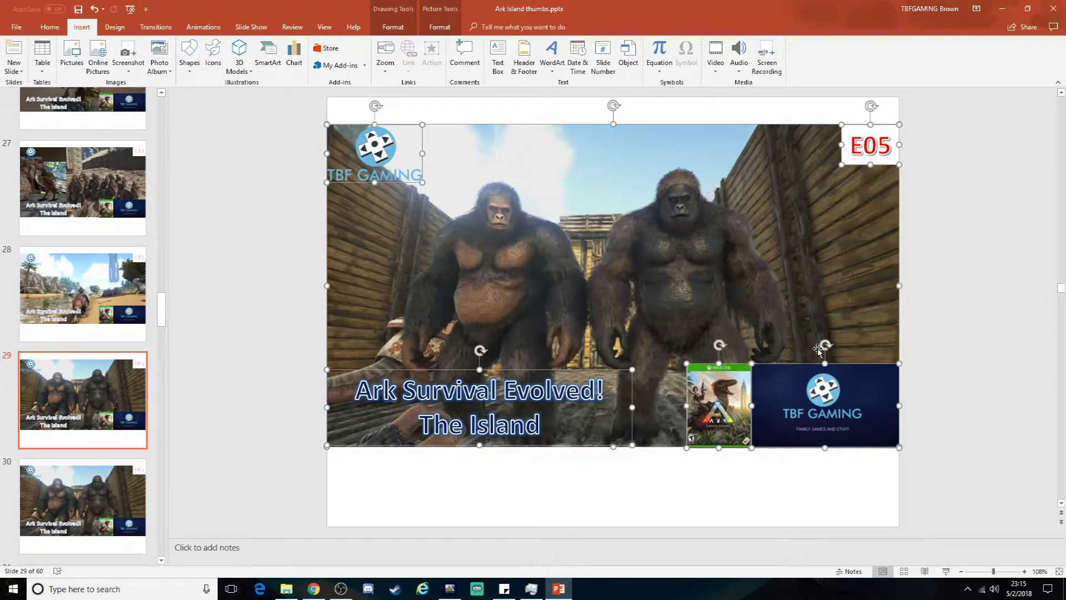
# - Delete the old gorilla background picture from slide 29
pyautogui.click(247, 283)
pyautogui.click(558, 248)
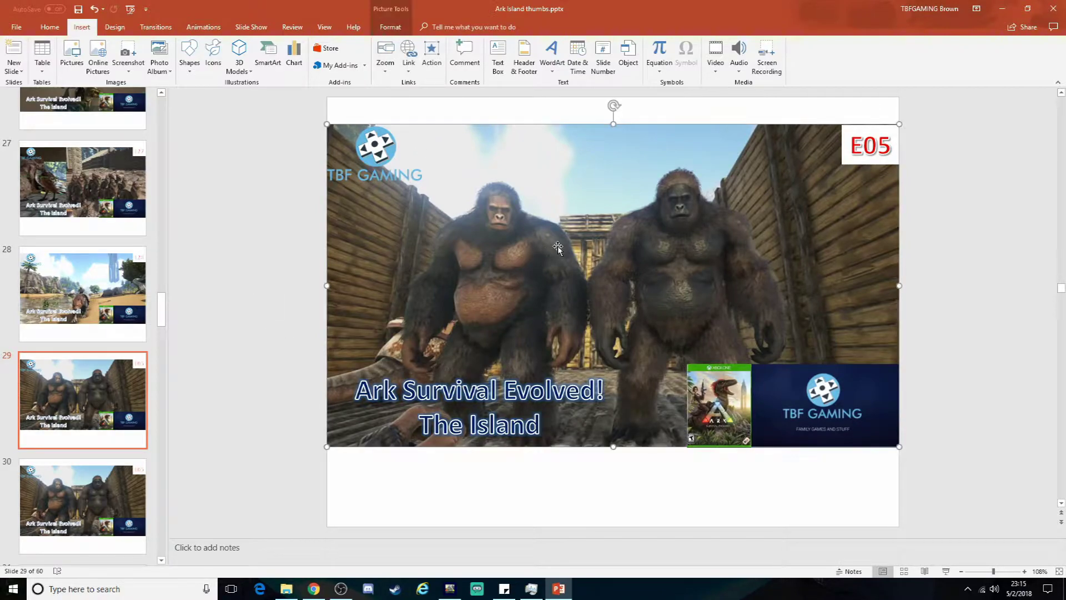
pyautogui.press('Delete')
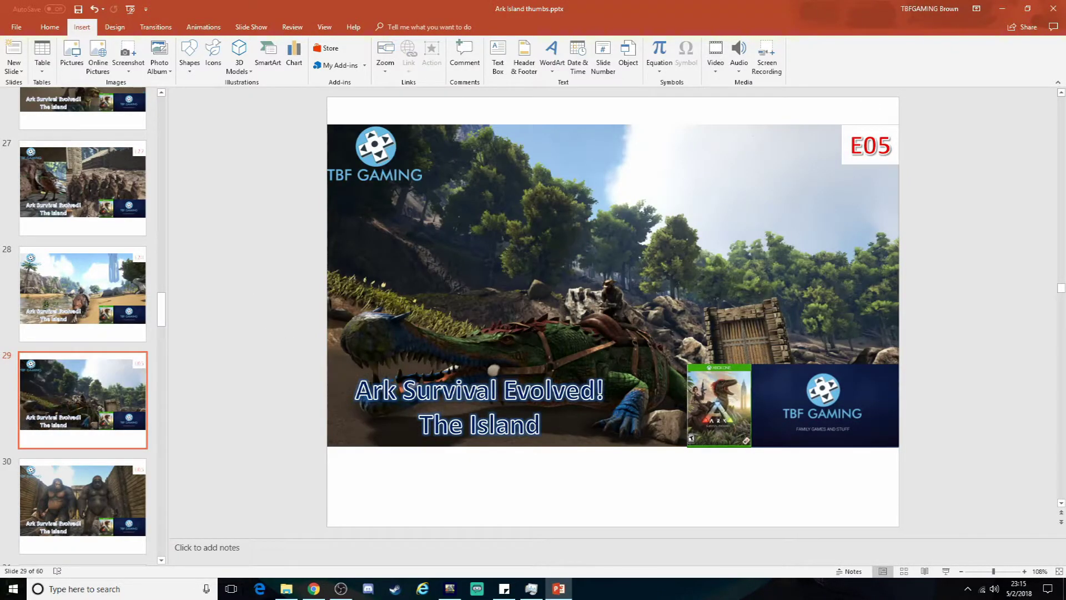
# - Change the episode label's number from 05 to 29
pyautogui.click(864, 145)
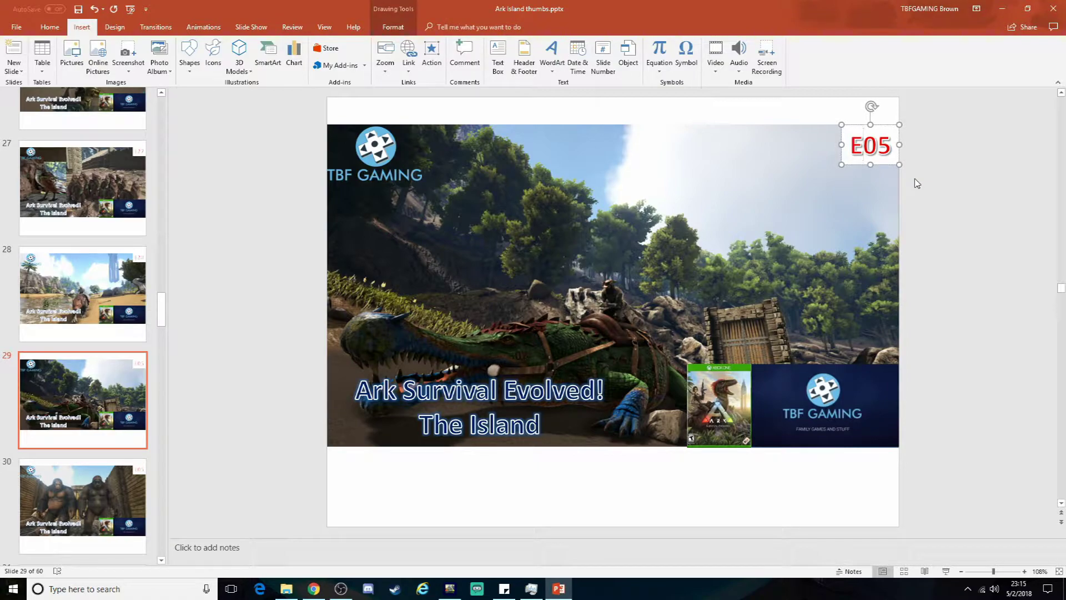
pyautogui.press('Delete')
pyautogui.press('Delete')
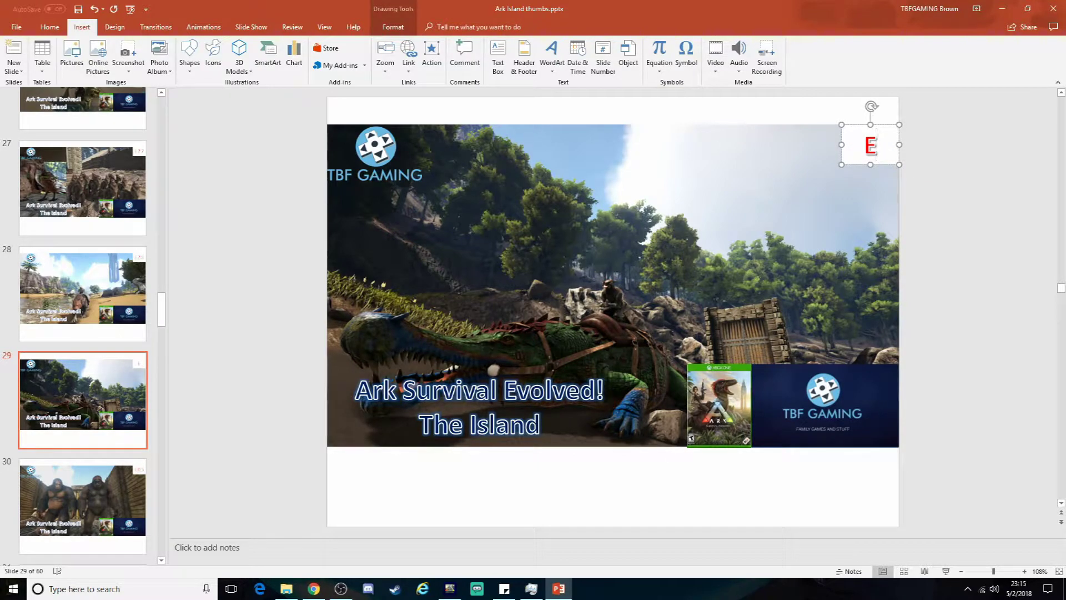
pyautogui.write('2')
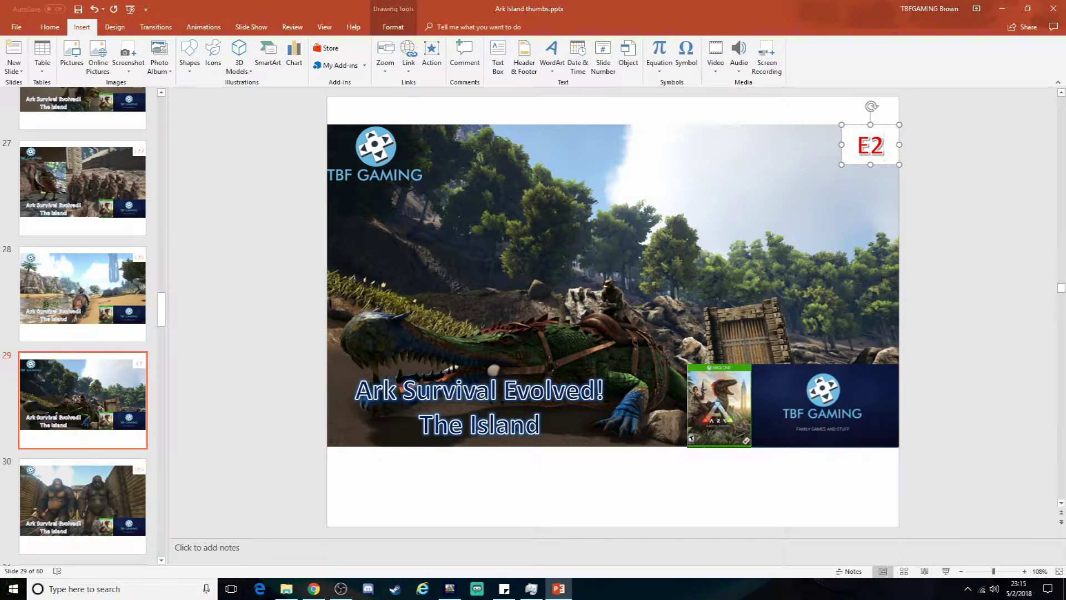
pyautogui.write('9')
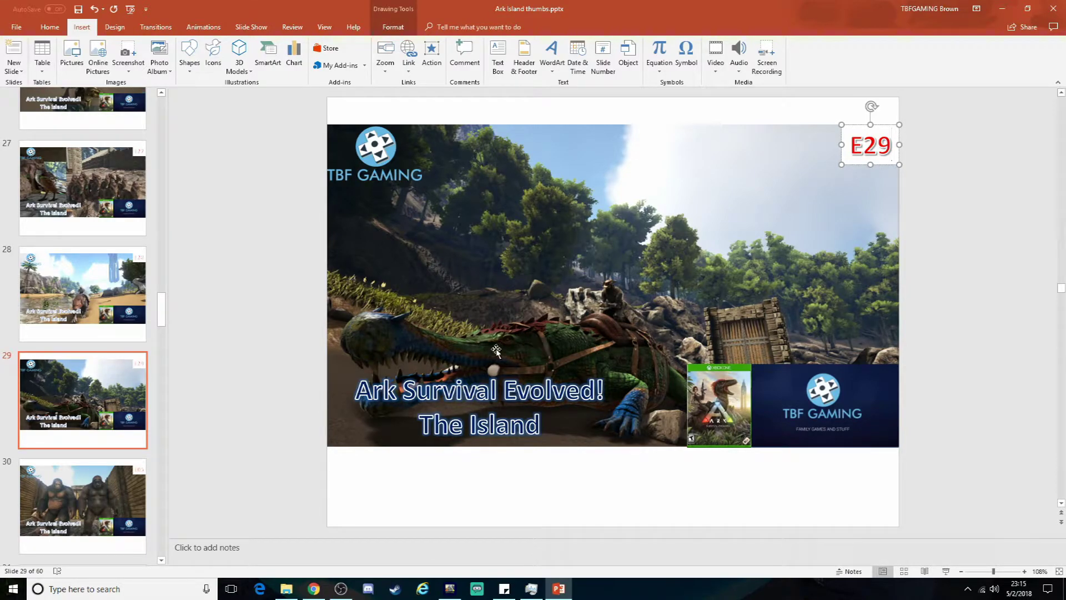
pyautogui.click(526, 369)
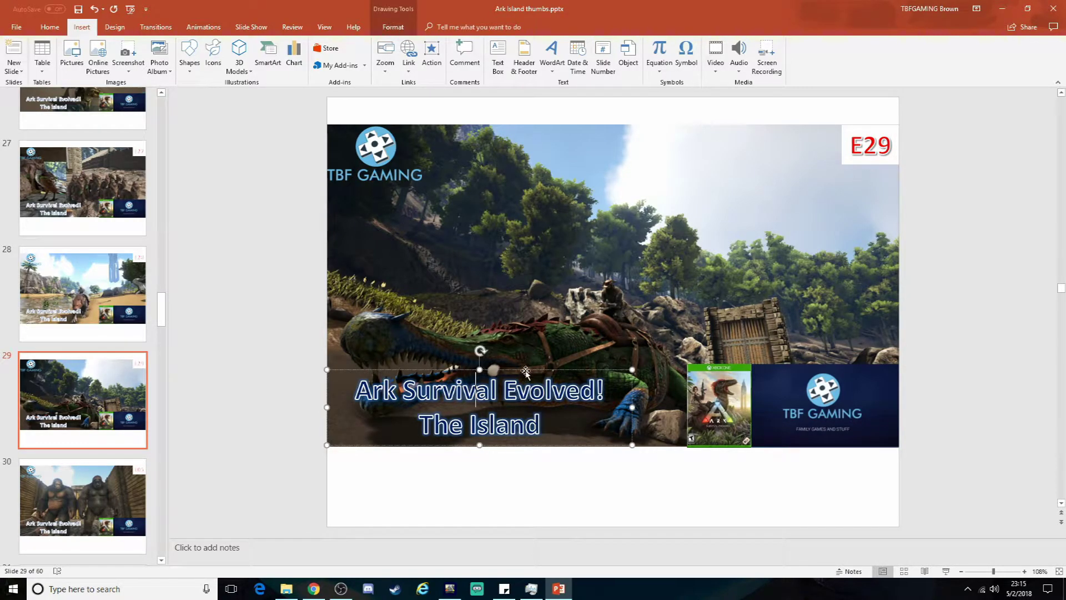
# - Drag the 'Ark Survival Evolved! The Island' title to the top centre of the slide
pyautogui.moveTo(525, 370); pyautogui.dragTo(656, 128)
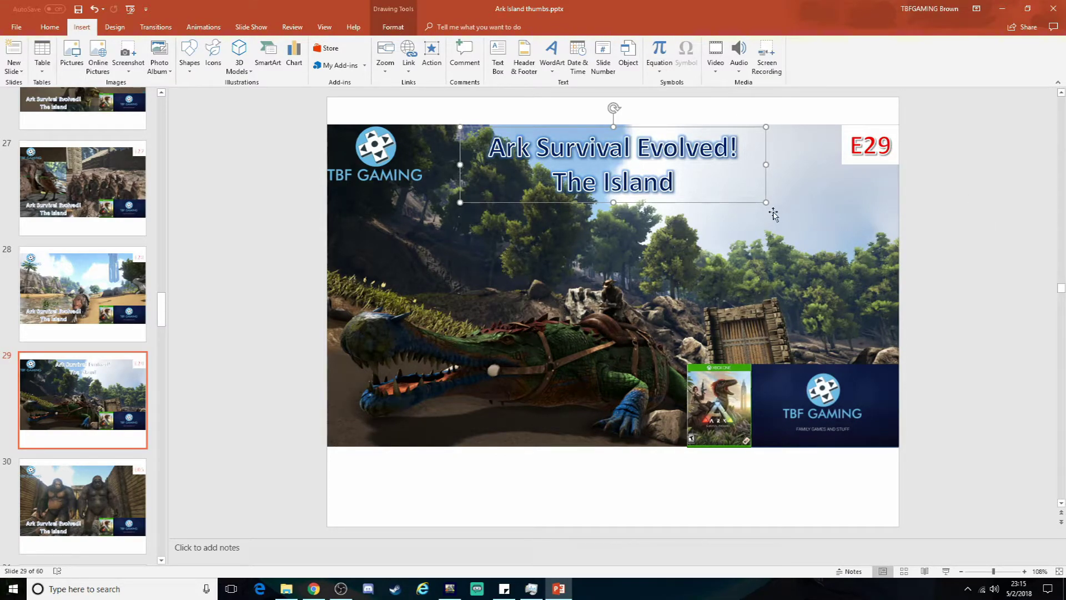
# - Select every object on the slide and group them together
pyautogui.moveTo(974, 490); pyautogui.dragTo(262, 108)
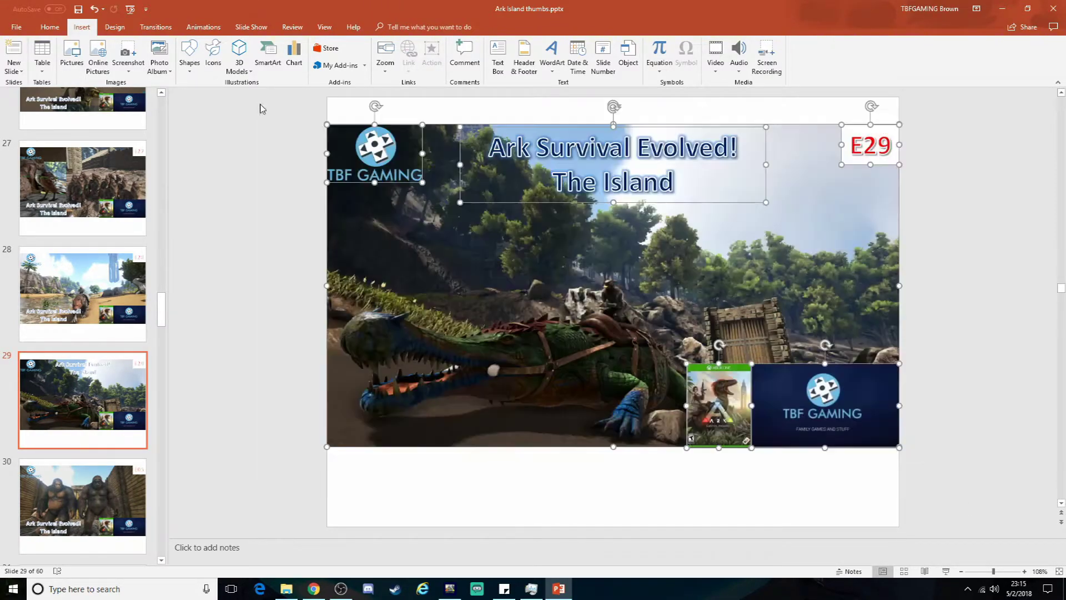
pyautogui.rightClick(516, 250)
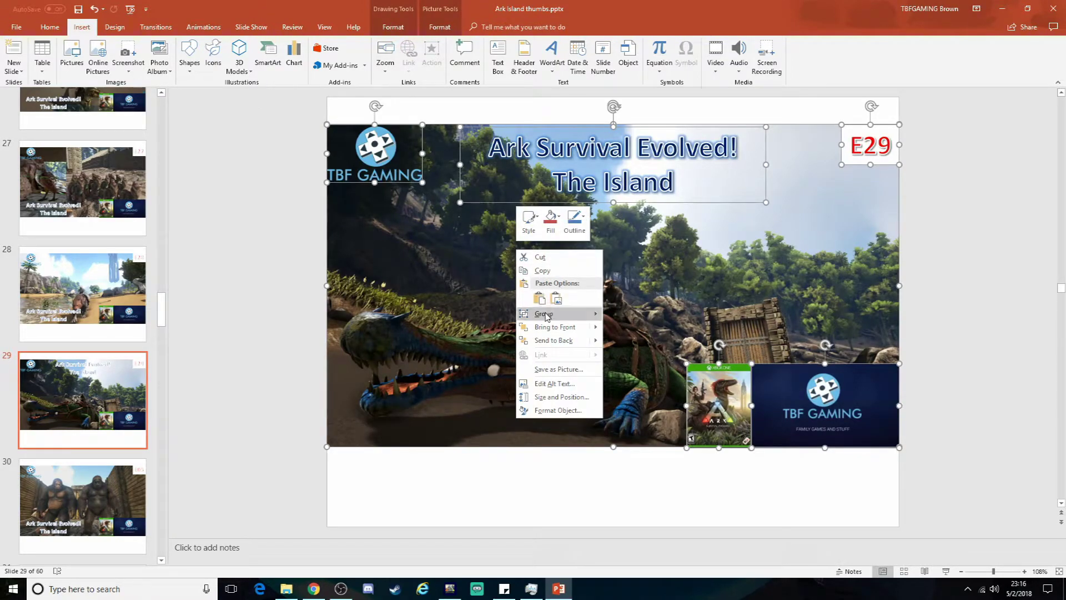
pyautogui.moveTo(546, 314)
pyautogui.click(623, 314)
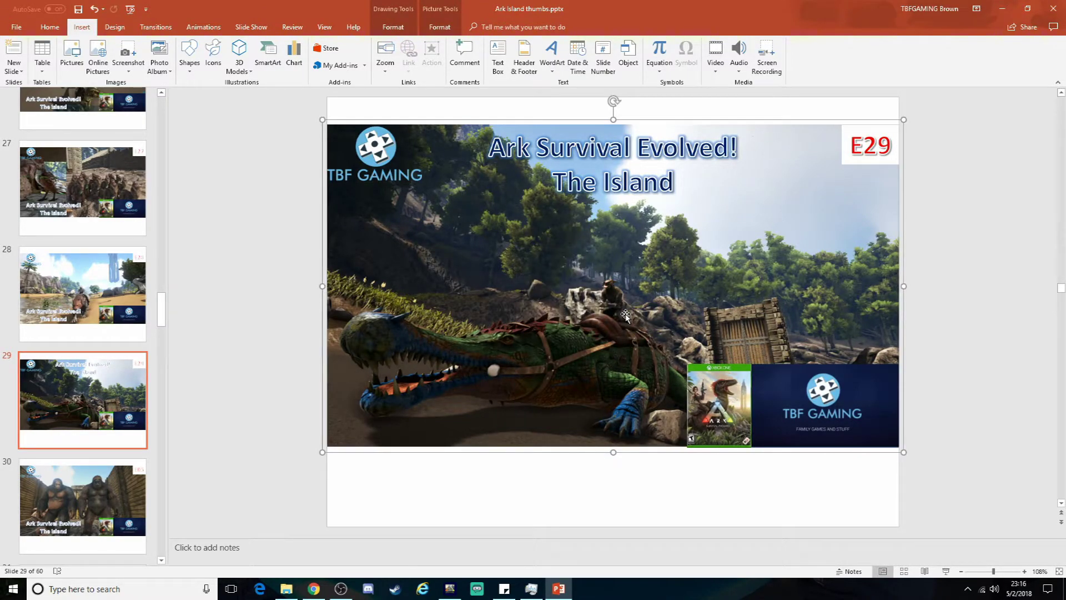
# - Save the group as a picture, targeting the TBF Thumbnails folder in JPEG format
pyautogui.rightClick(590, 270)
pyautogui.click(613, 380)
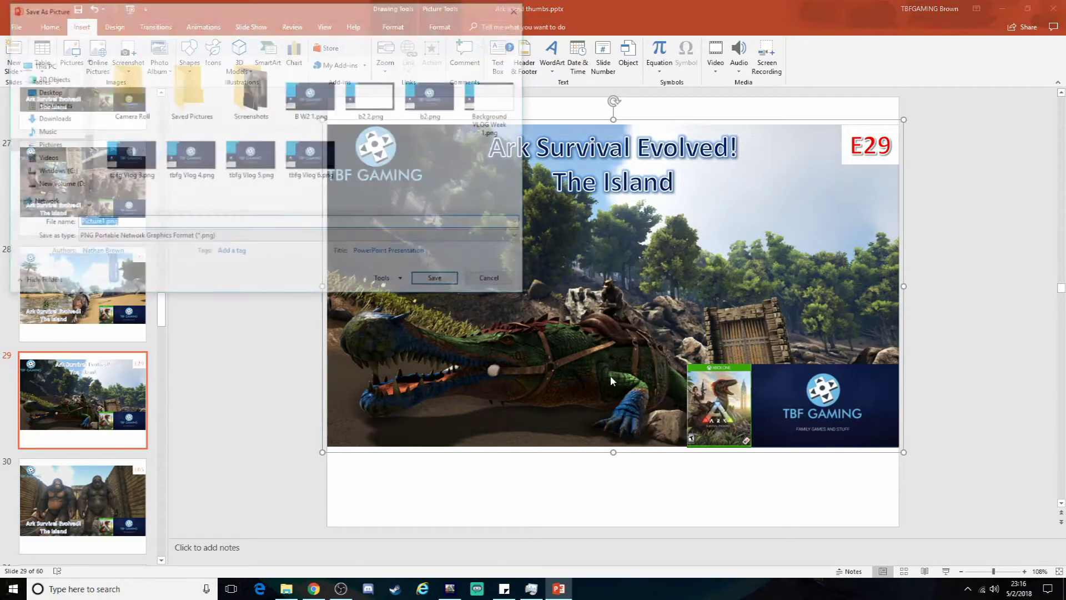
pyautogui.moveTo(86, 161); pyautogui.dragTo(87, 78)
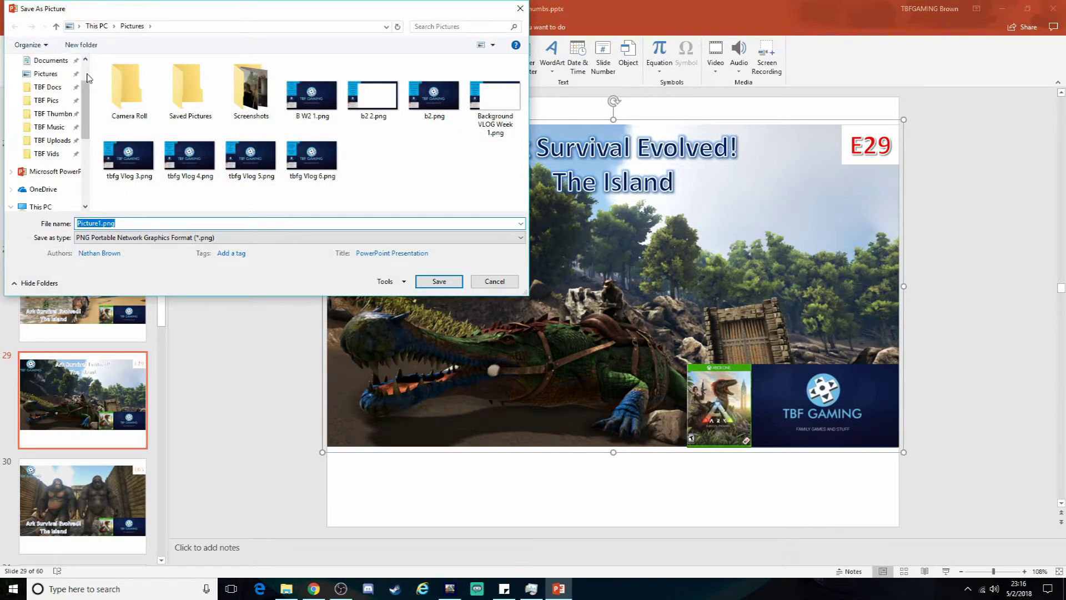
pyautogui.click(53, 113)
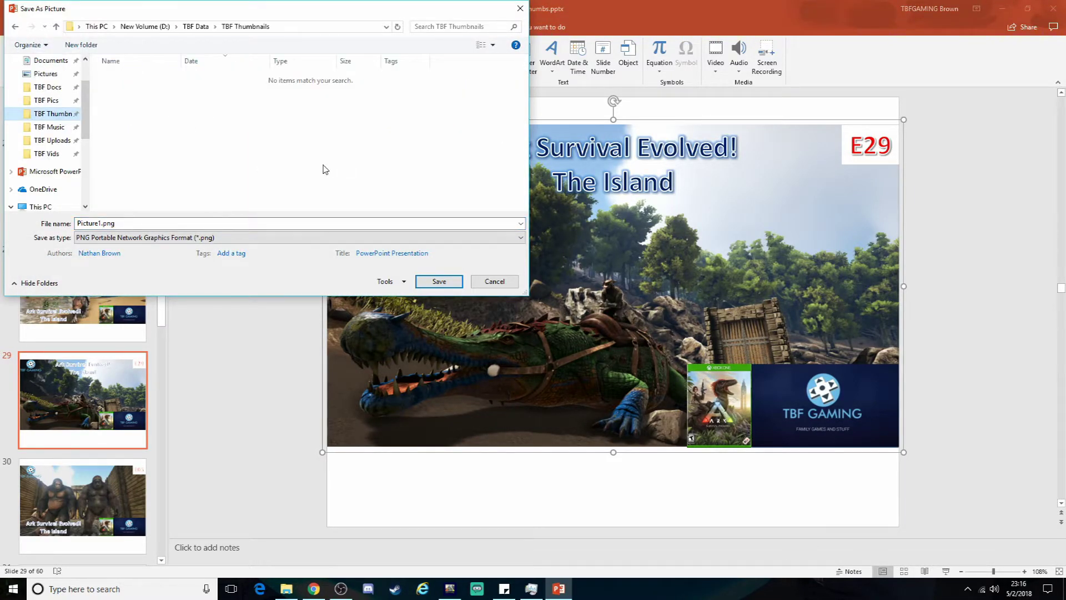
pyautogui.click(191, 237)
pyautogui.click(188, 254)
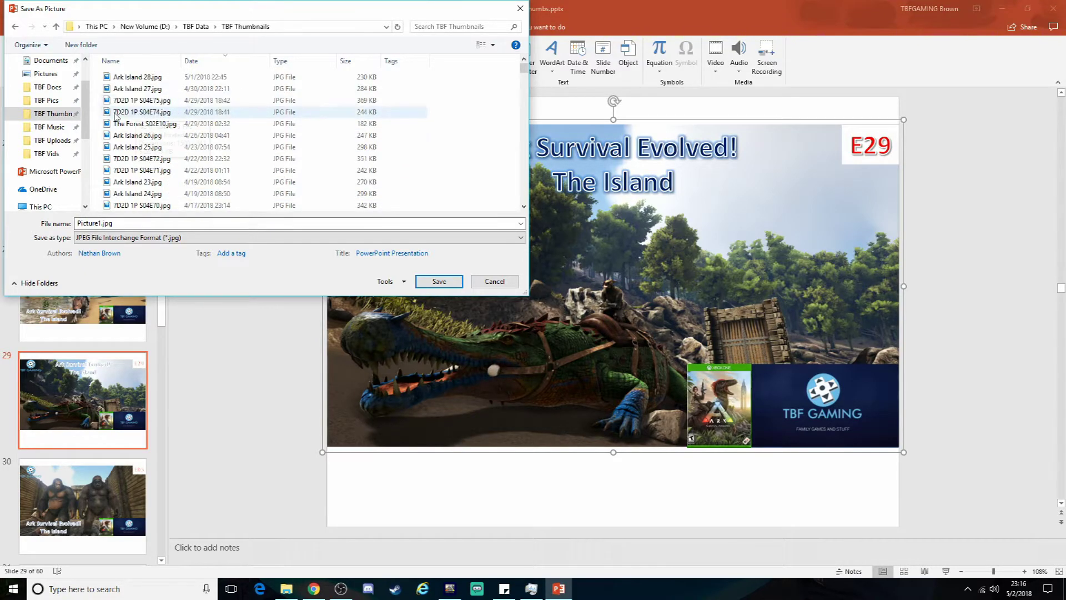
# - Reuse the file name Ark Island 28.jpg and delete its 8
pyautogui.click(140, 78)
pyautogui.click(143, 223)
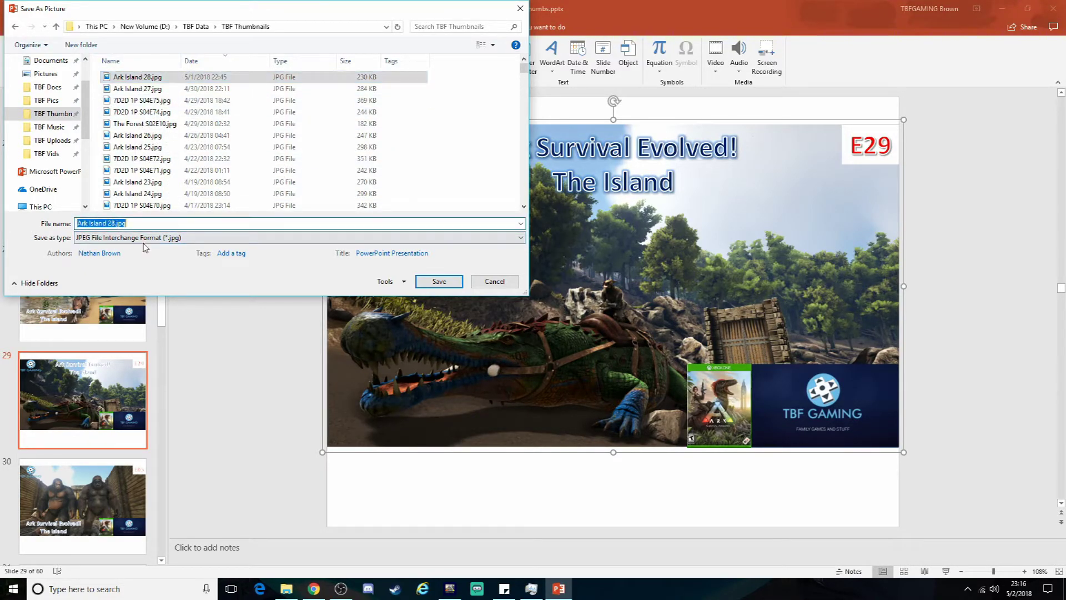
pyautogui.press('End')
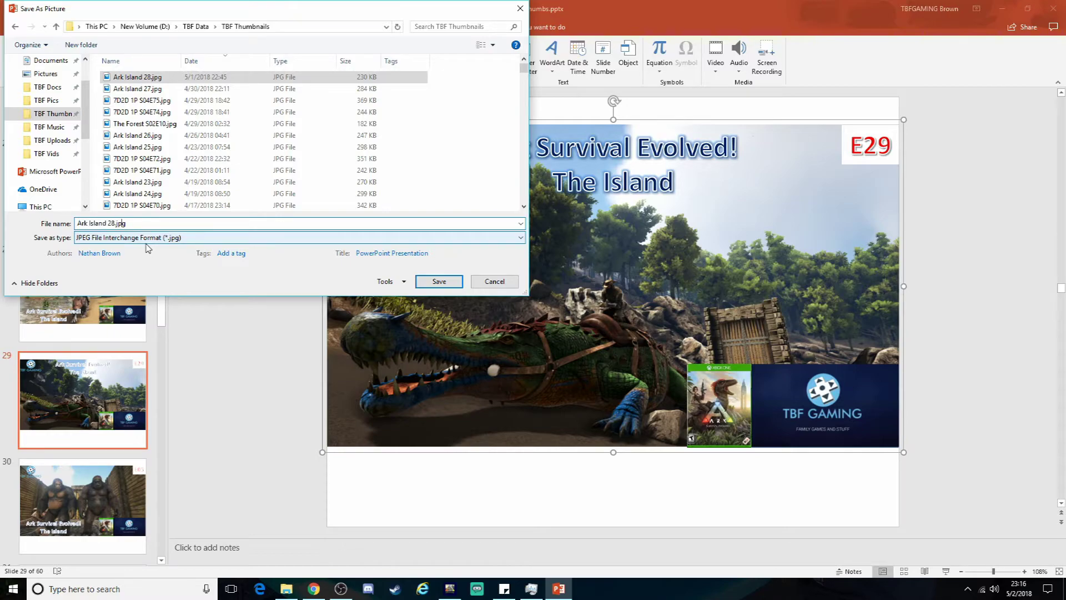
pyautogui.press('Left')
pyautogui.press('Left')
pyautogui.press('BackSpace')
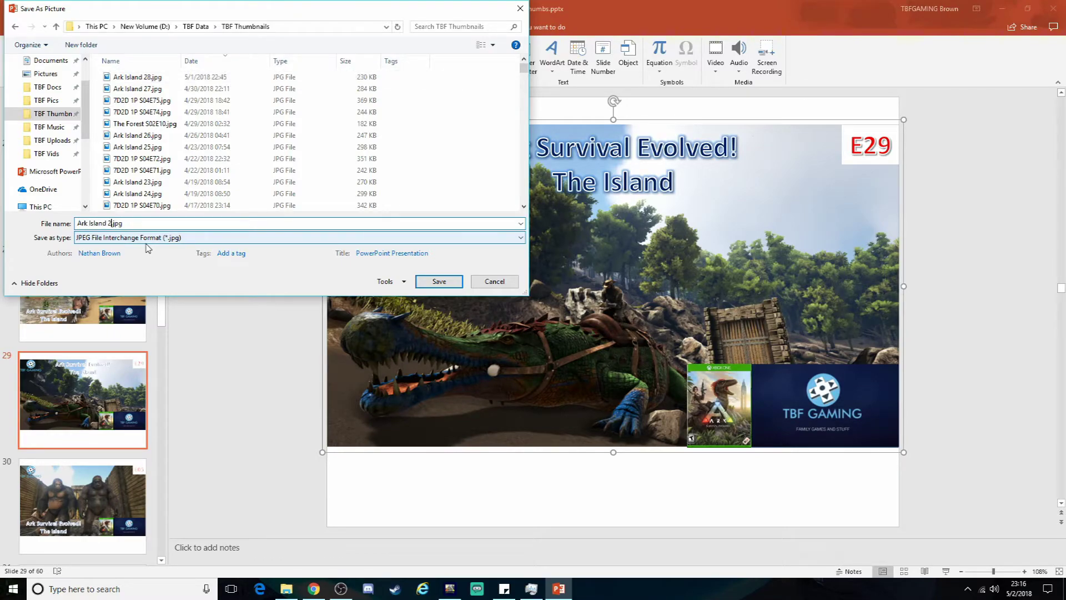
# - Complete the file name as Ark Island 29.jpg and save the JPEG
pyautogui.write('9')
pyautogui.click(438, 282)
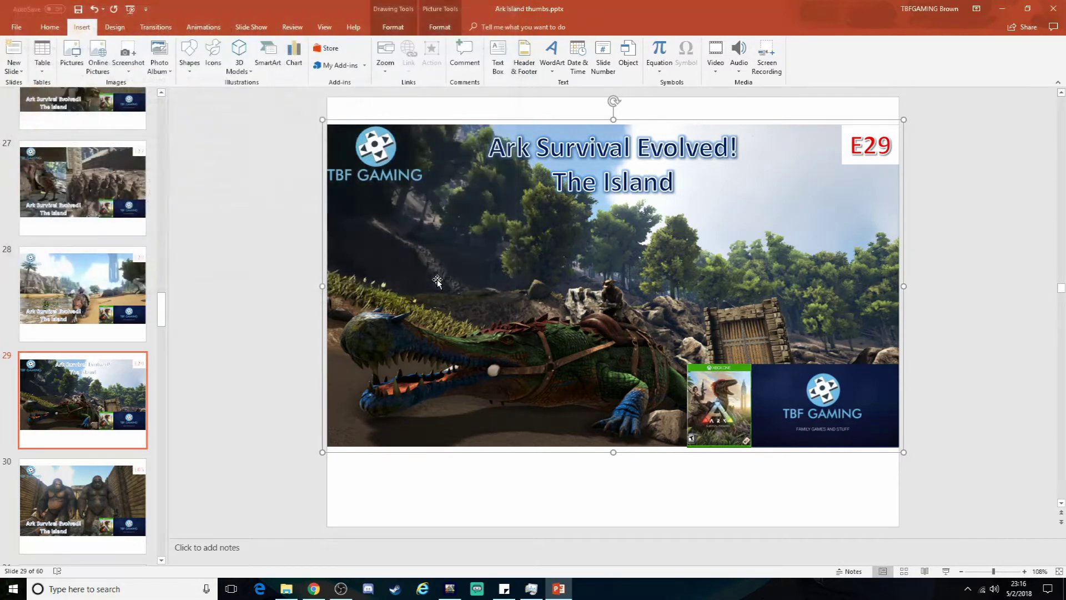